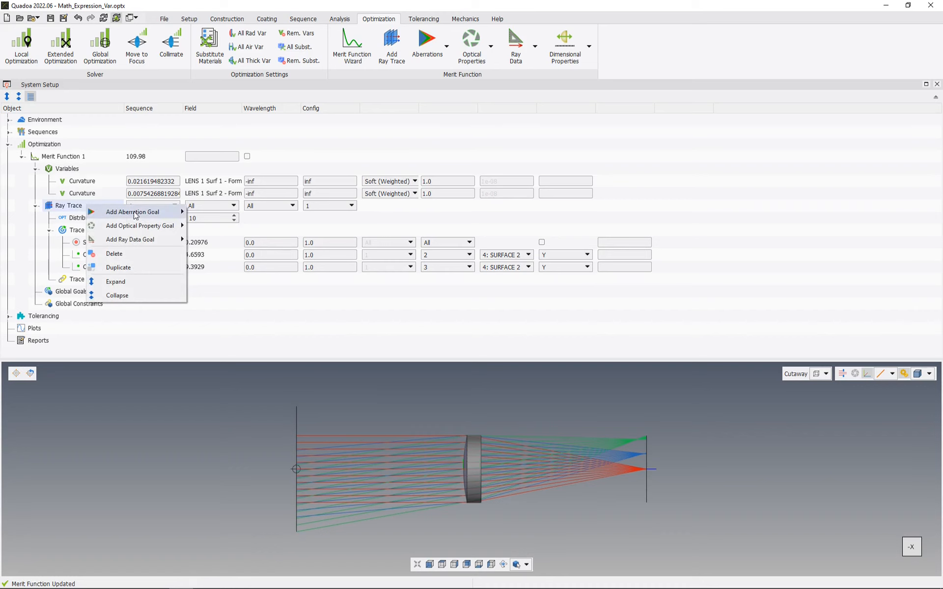
Add a Math Expression aberration goal to the Ray Trace of Merit Function 1.
mouse_move(138, 213)
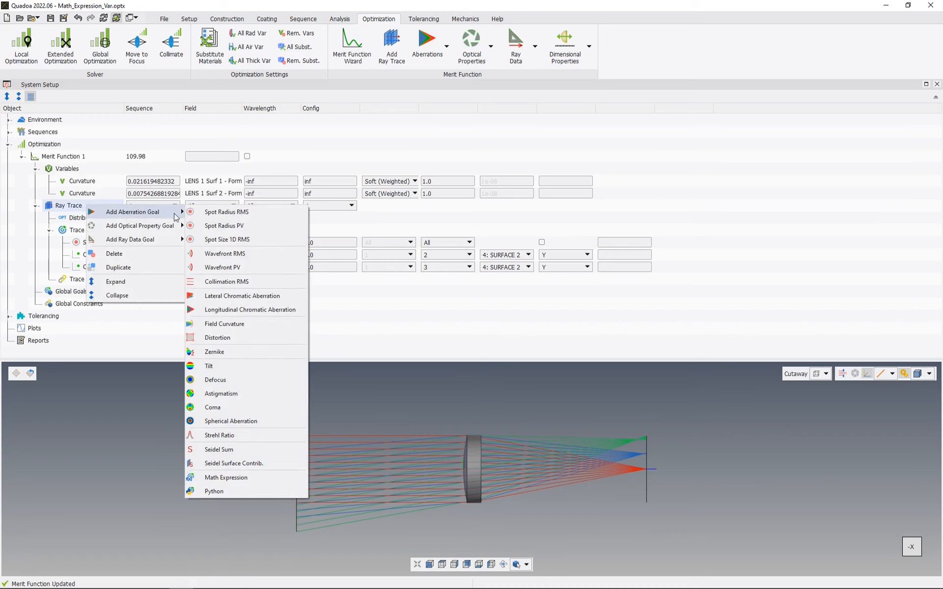
left_click(257, 480)
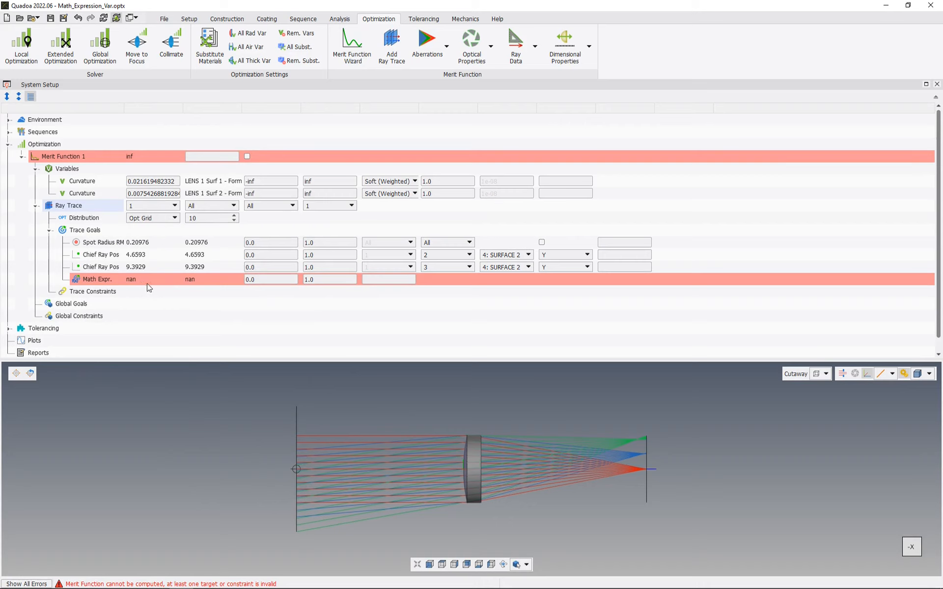
left_click(161, 278)
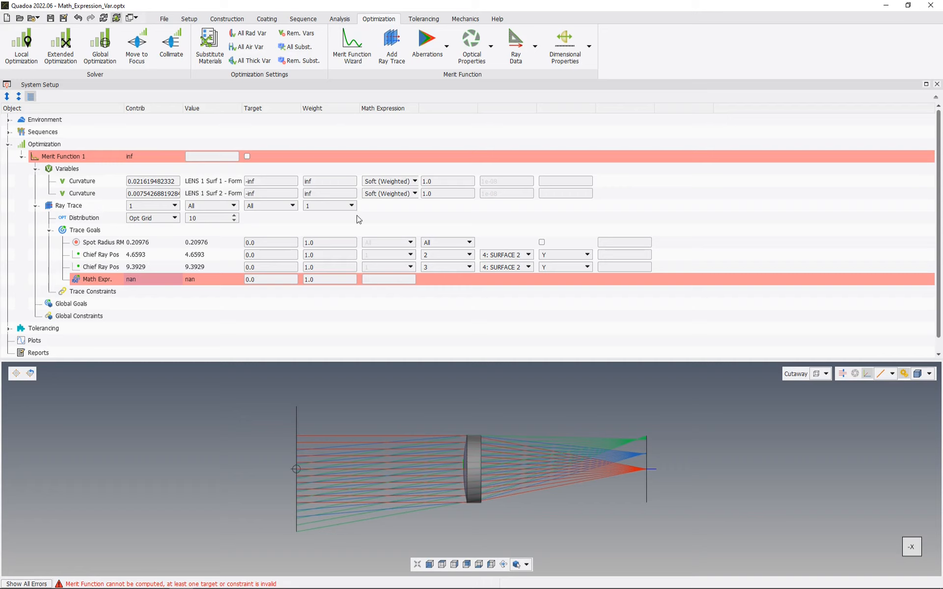
Assign the Var IDs r1 and r2 to the curvature variables of LENS 1 Surf 1 and Surf 2.
left_click(107, 185)
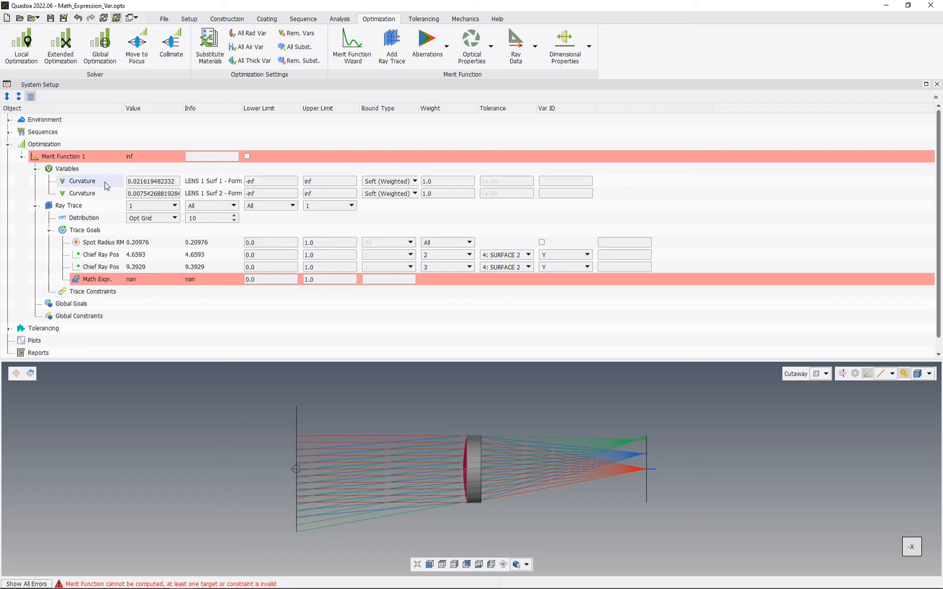
left_click(573, 182)
type("r1")
left_click(563, 194)
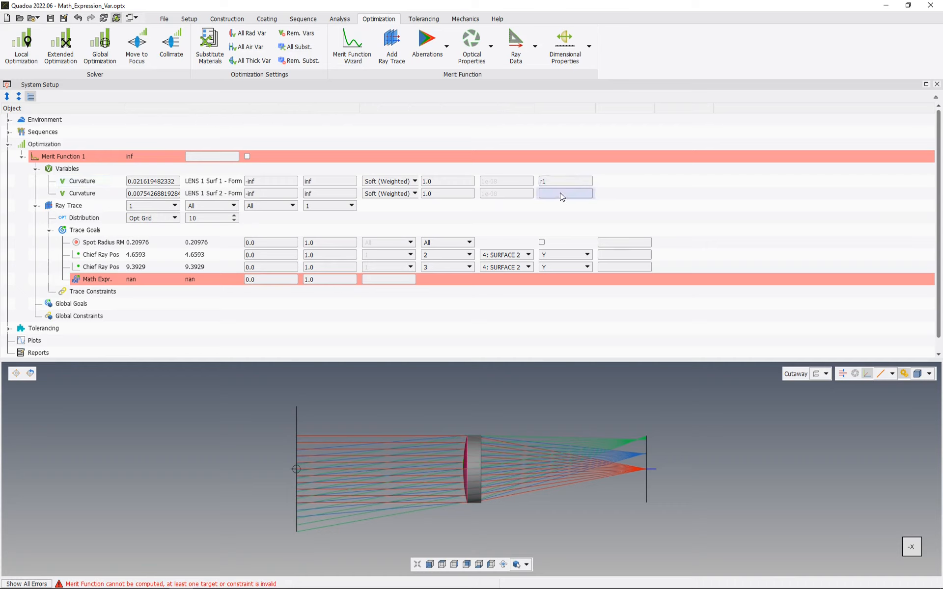
type("r2")
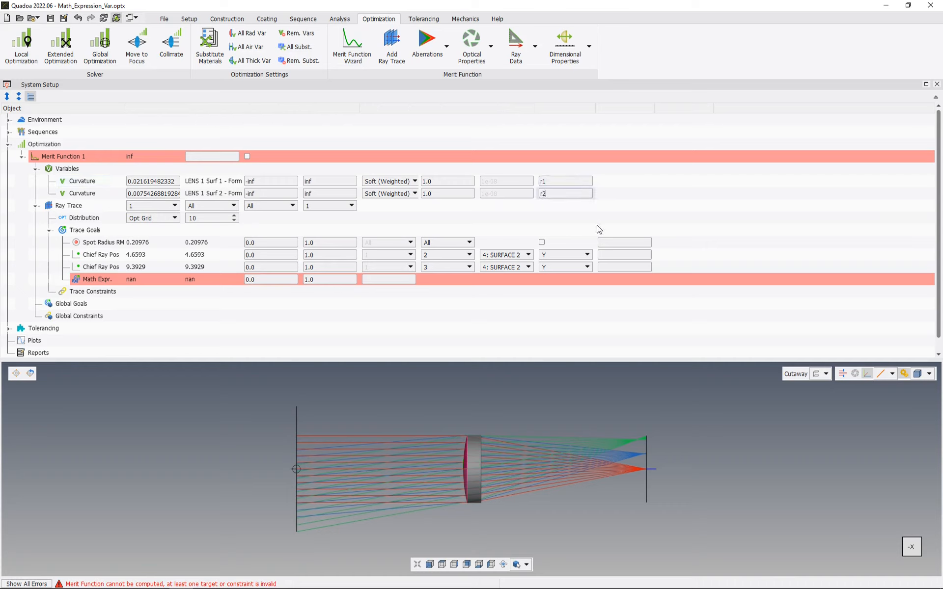
Assign the Target ID pos1 to the field 2 Chief Ray Pos goal and pos2 to the field 3 one.
left_click(620, 255)
type("pos1")
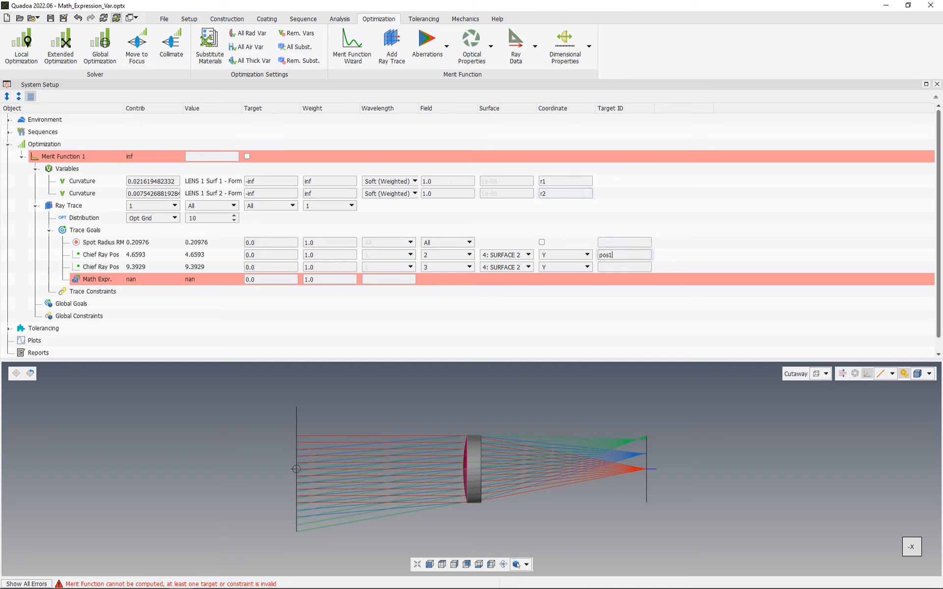
left_click(622, 269)
type("pos2")
left_click(618, 294)
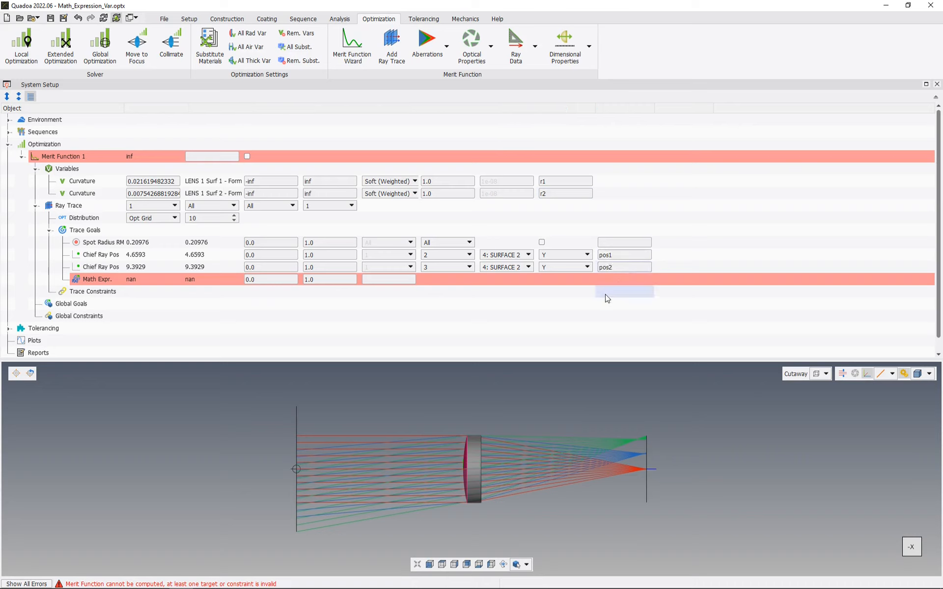
Set the Math Expr. goal's expression to pos2-pos1.
left_click(389, 280)
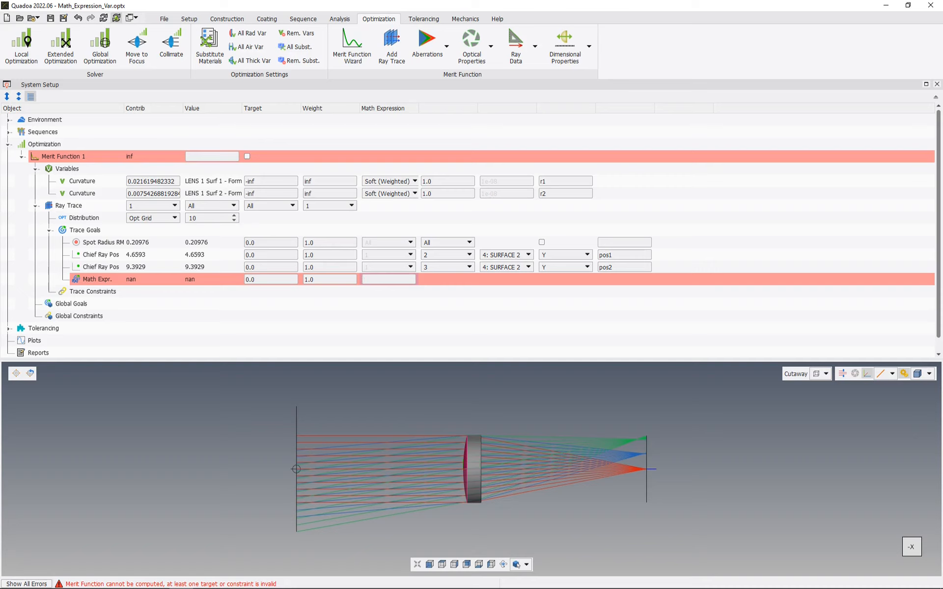
type("pos2-pos1")
key("Return")
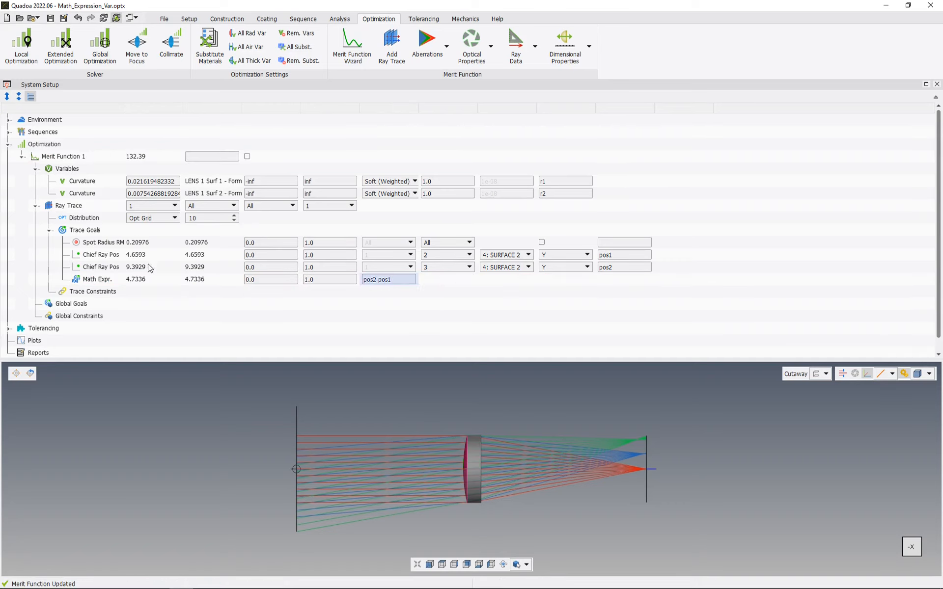
left_click(160, 280)
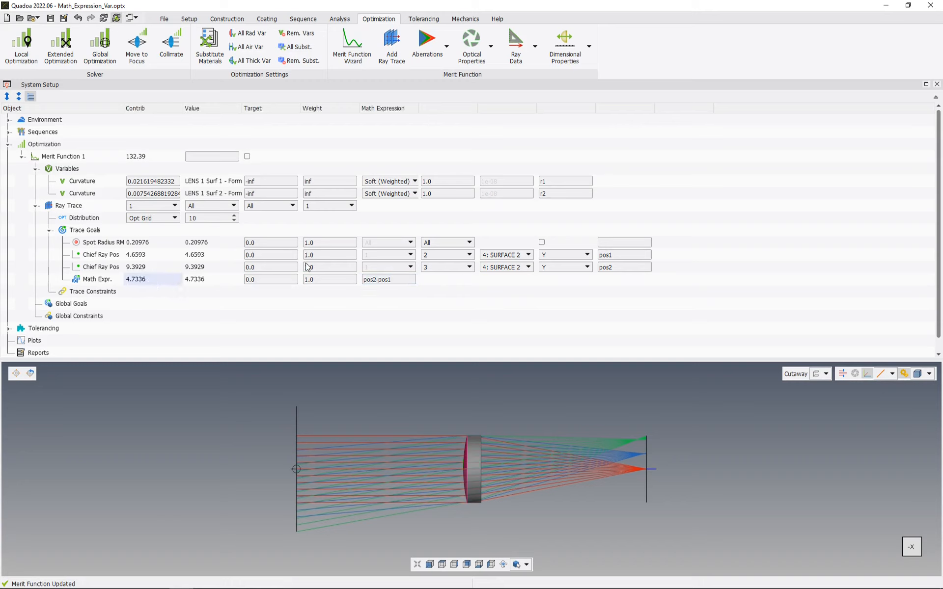
Replace the Math Expr. goal's expression with the curvature difference r2-r1.
left_click(413, 278)
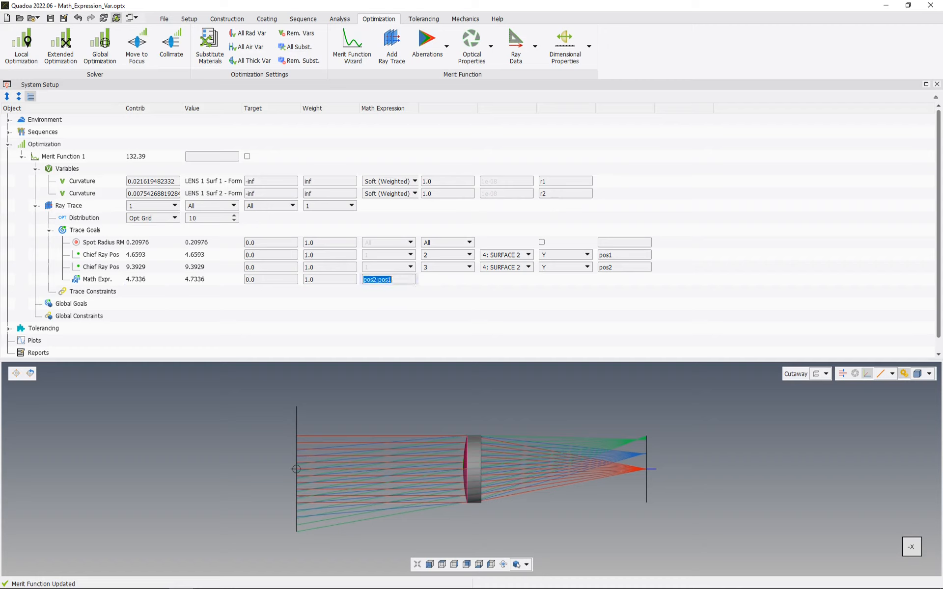
type("r2-r1")
key("Return")
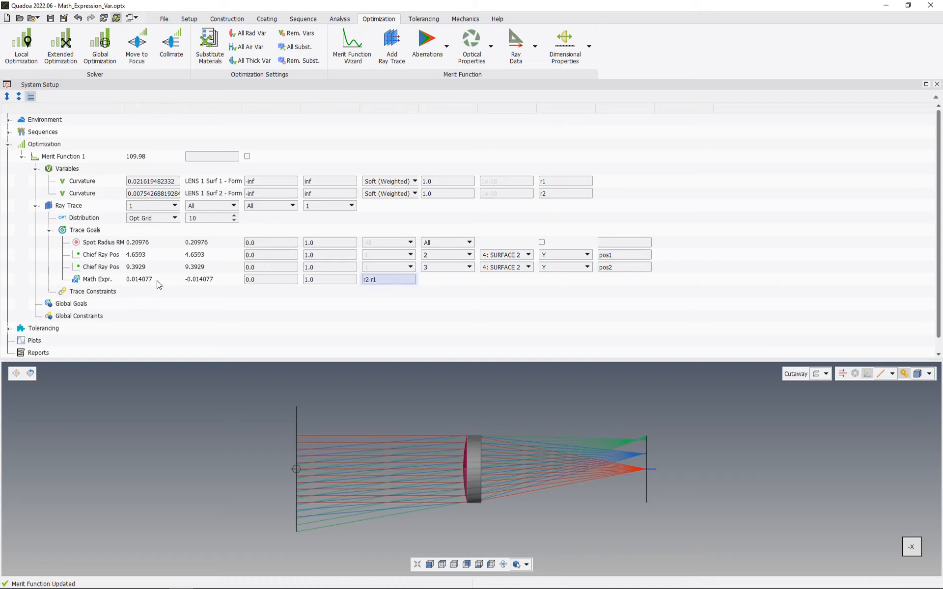
Change the Math Expr. goal's expression to sin(r1)*cos(r2).
left_click(389, 284)
type("sin(r1)*cos(r2")
key("Return")
Duplicate the Ray Trace with its goals and expand the copy and its Trace Goals.
right_click(83, 206)
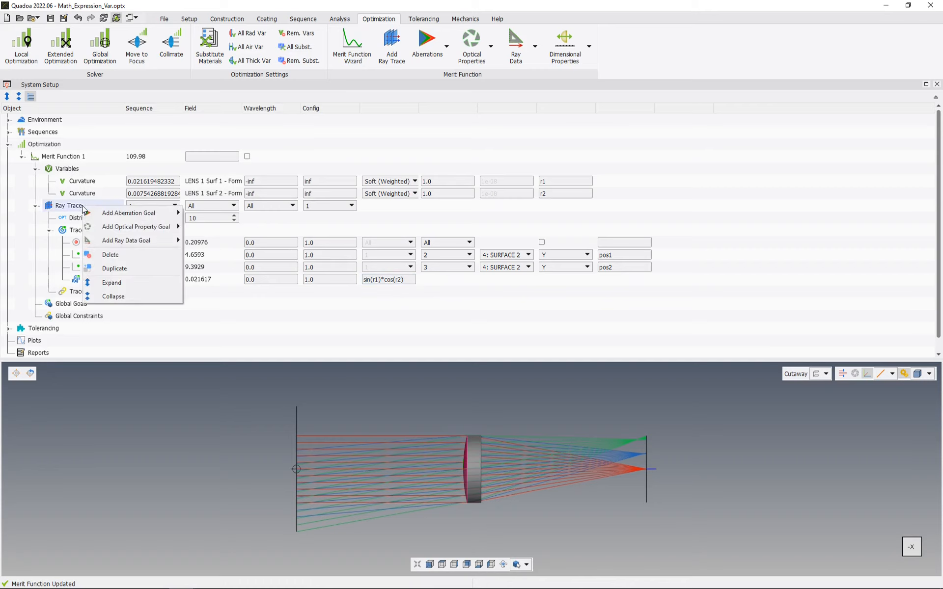
left_click(132, 269)
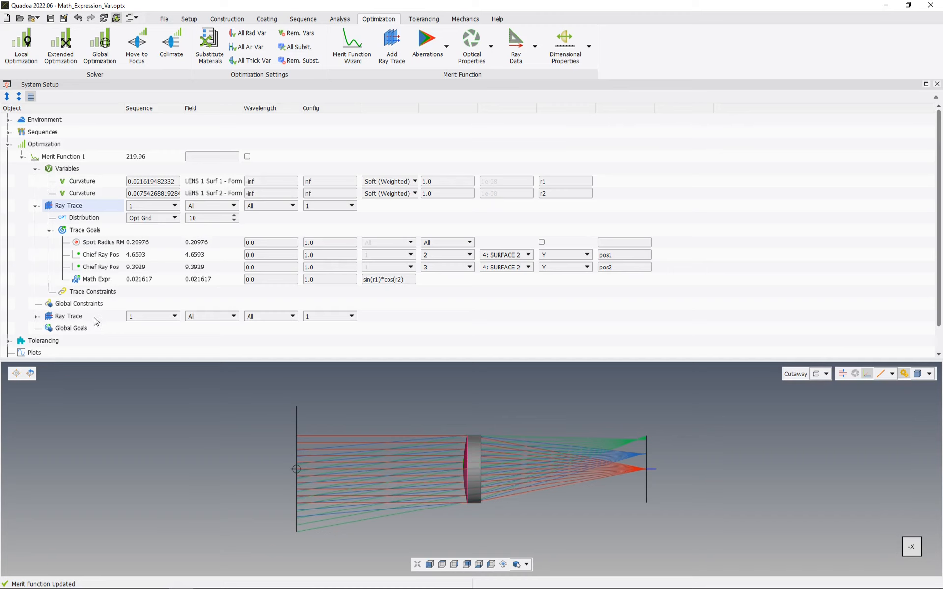
left_click(36, 316)
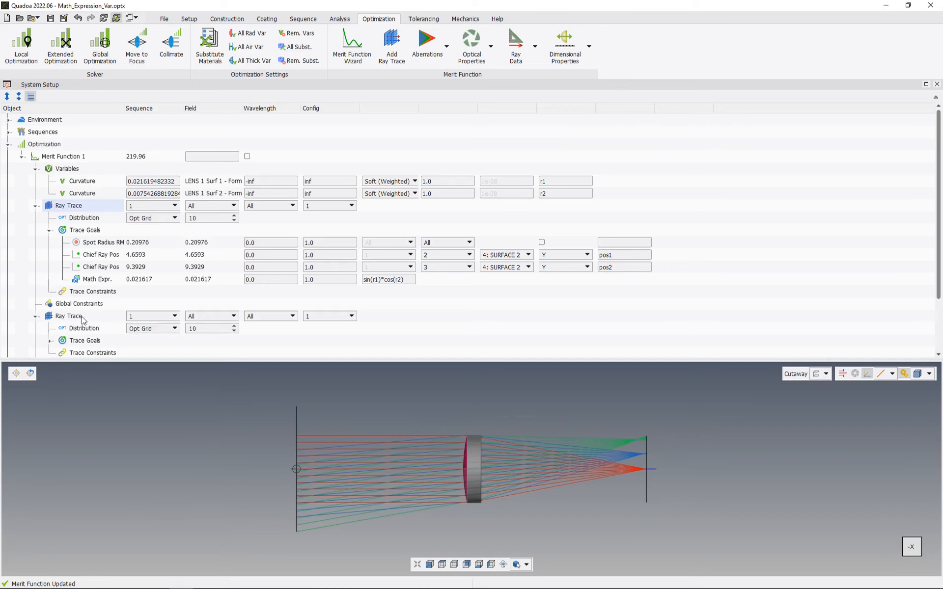
scroll(84, 320, "down", 2)
left_click(51, 280)
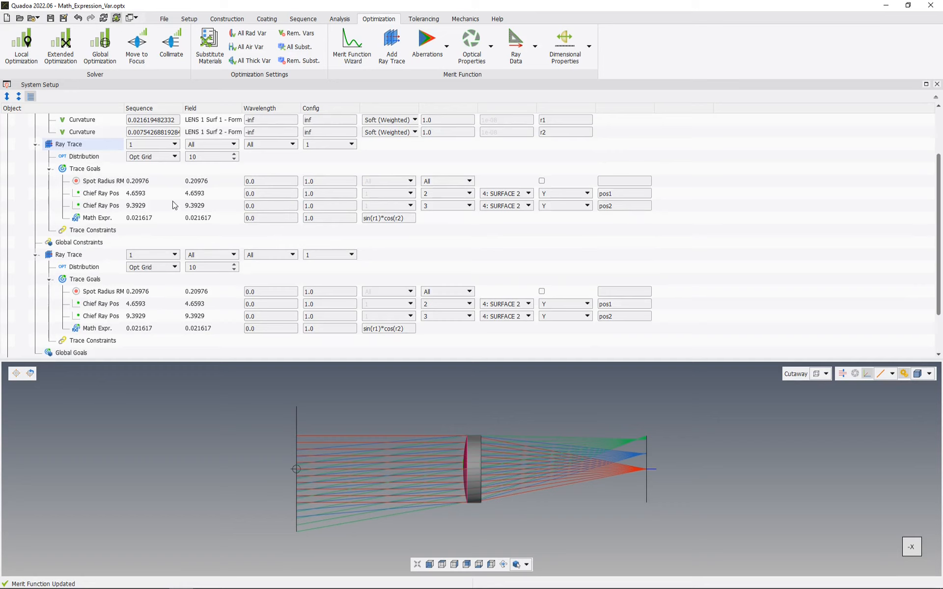
Compare the original and duplicated Ray Trace, examining their goals, the curvature variables and the Target IDs in the copy.
left_click(220, 217)
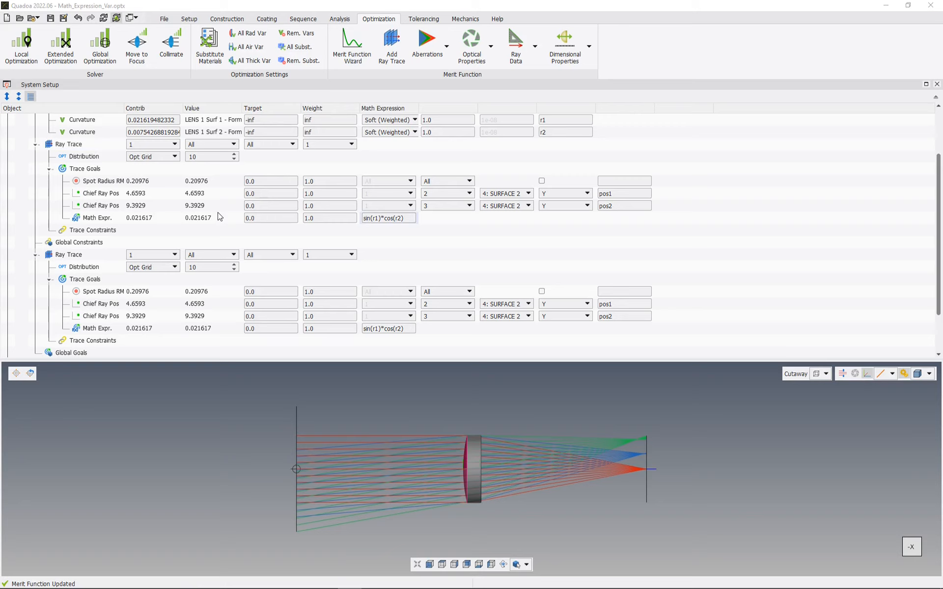
left_click(101, 257)
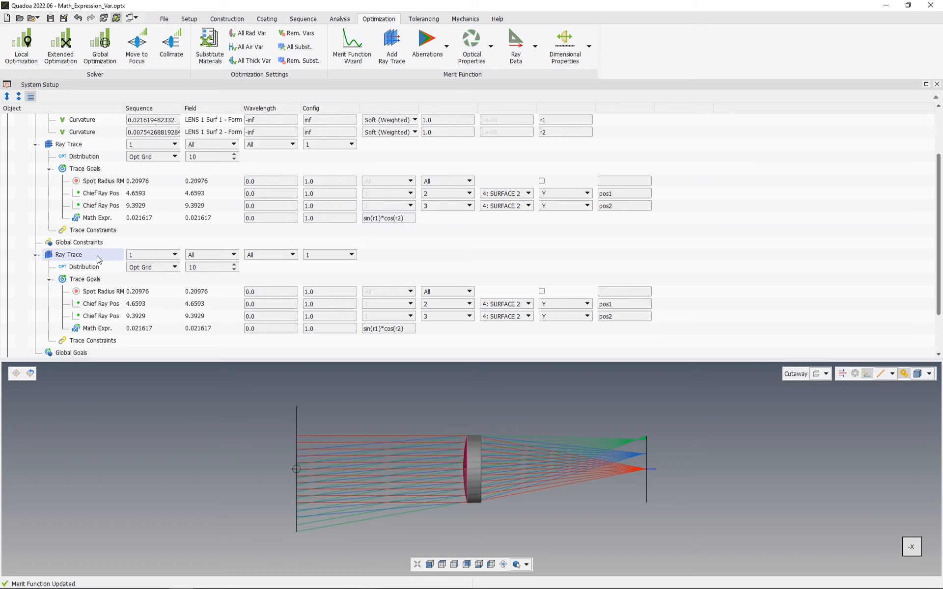
scroll(141, 234, "up", 1)
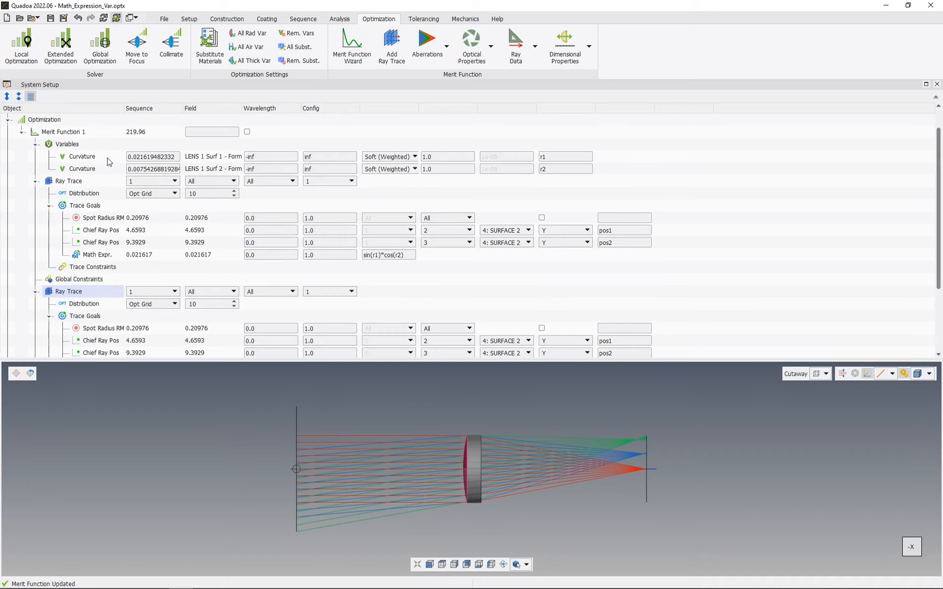
scroll(109, 162, "down", 1)
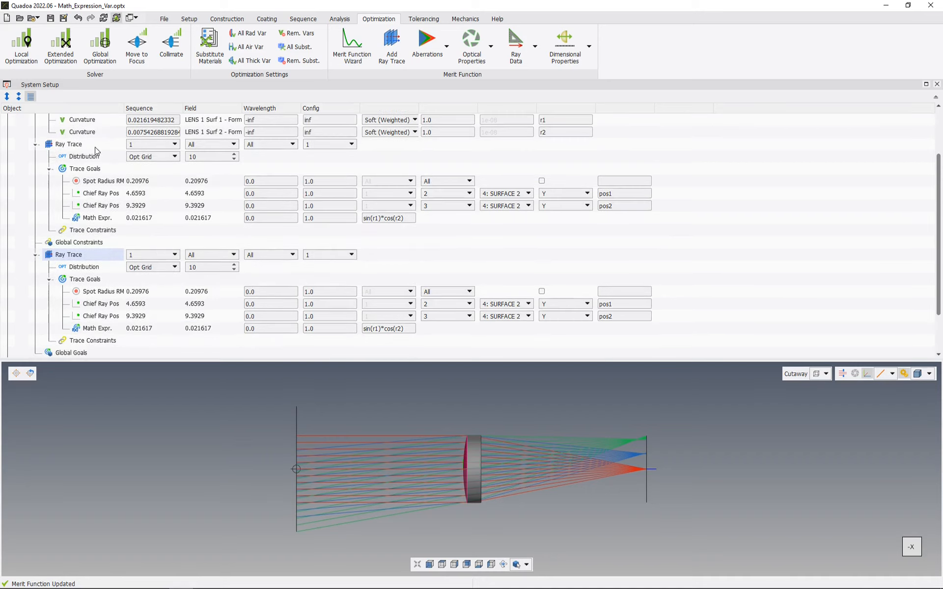
left_click(97, 146)
left_click(93, 254)
left_click(614, 306)
left_click(621, 318)
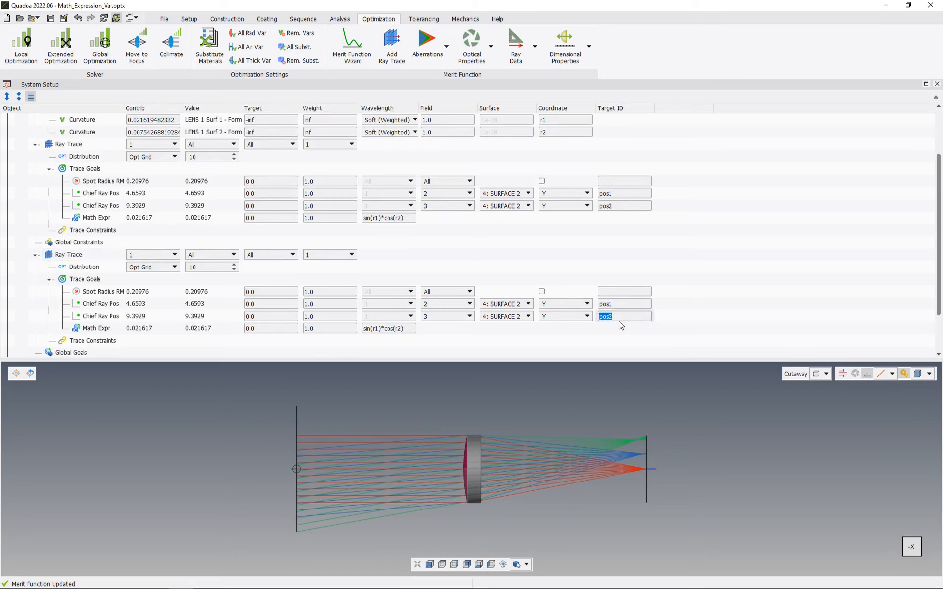
Set the expression of the Math Expr. goal in the duplicated Ray Trace to pos1.
left_click(396, 329)
type("pos1")
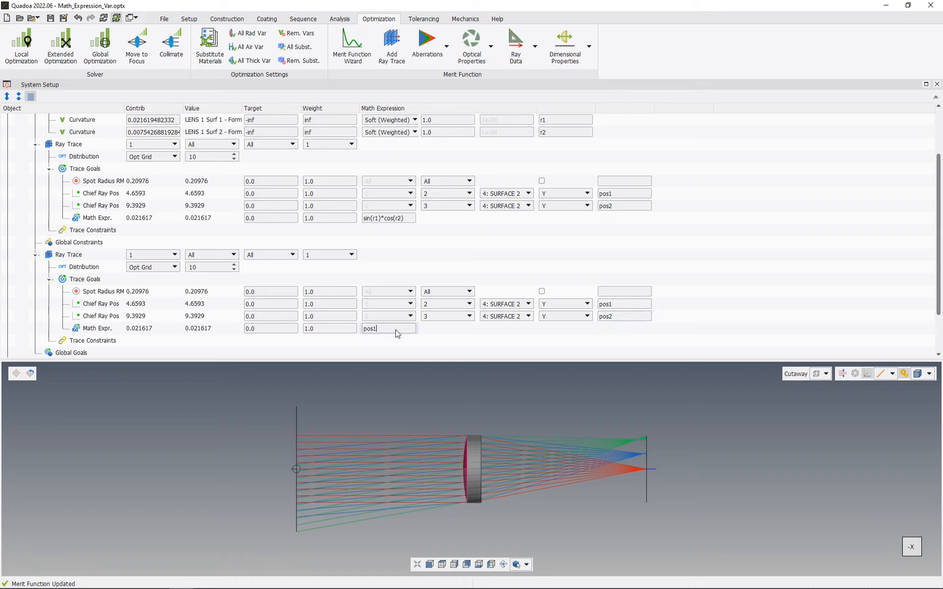
key("Return")
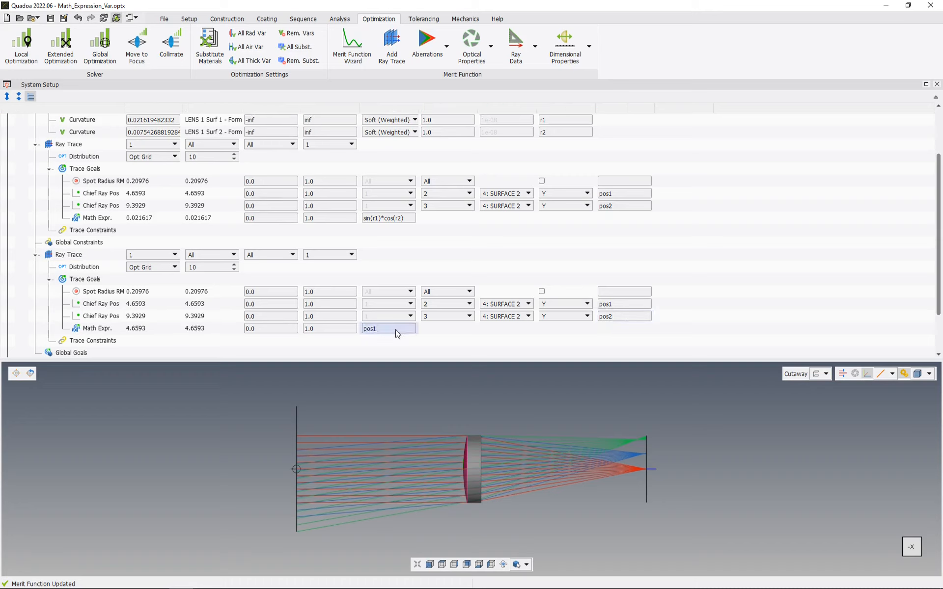
Check the duplicate's pos1 expression against the pos1 Target IDs in both Ray Traces.
left_click(615, 307)
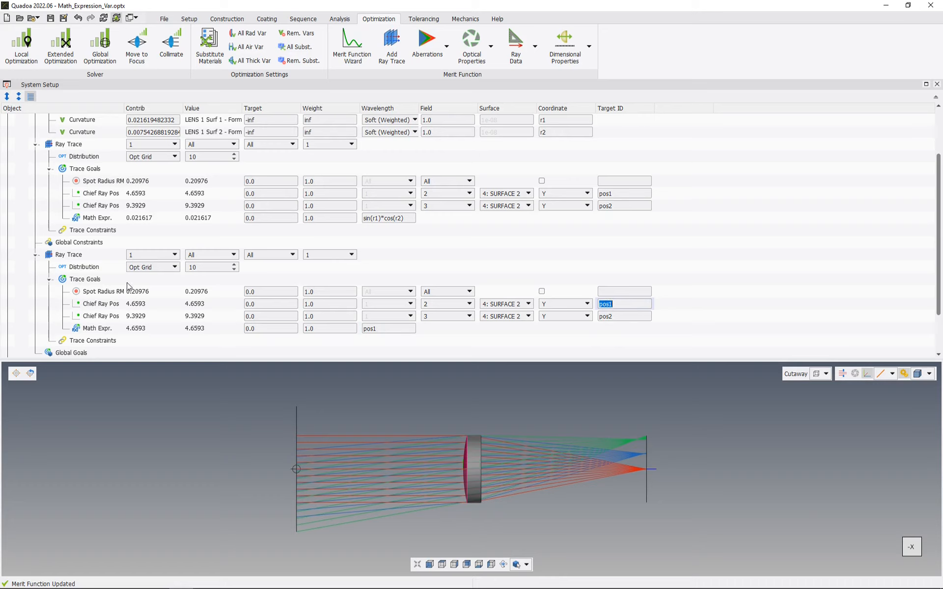
left_click(382, 329)
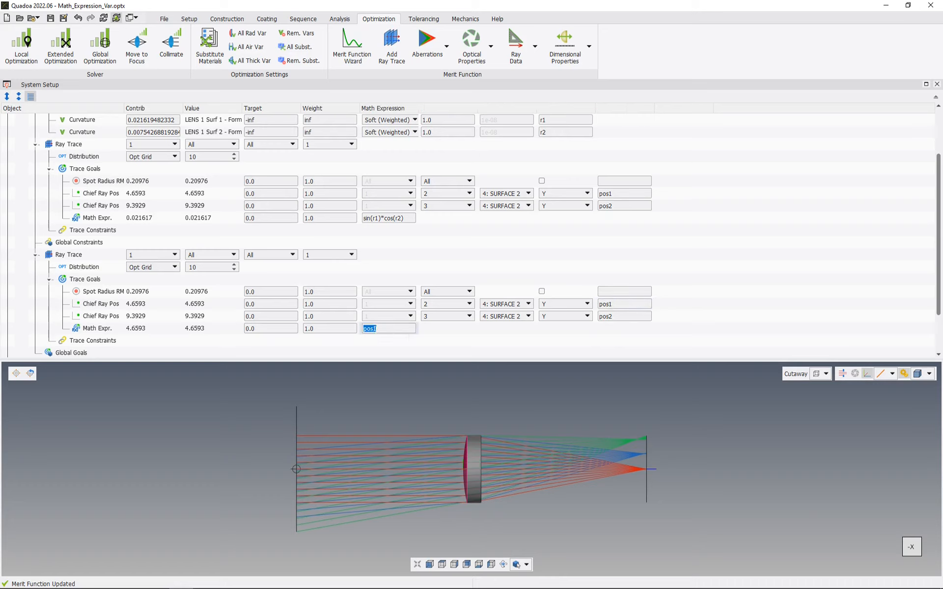
left_click(627, 196)
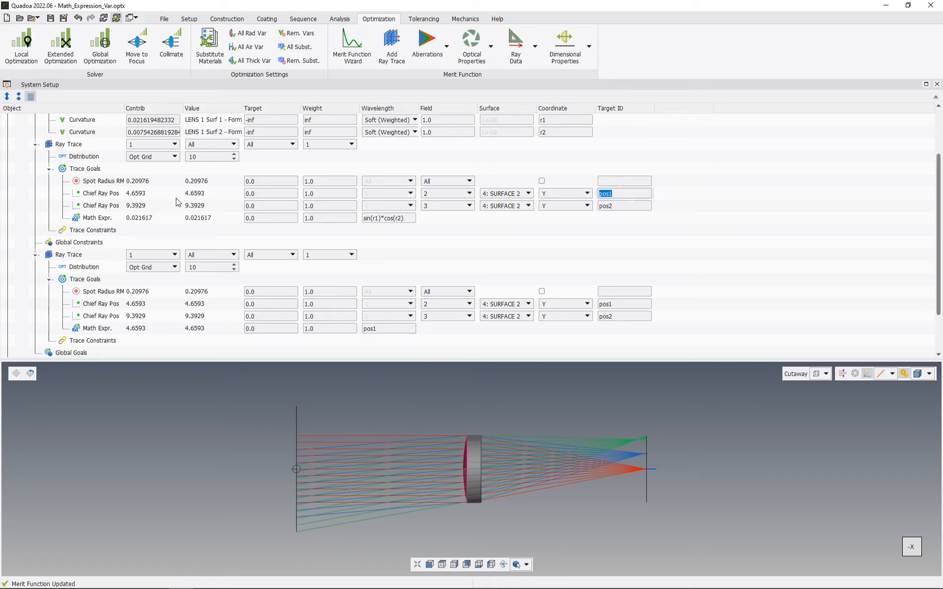
left_click(382, 329)
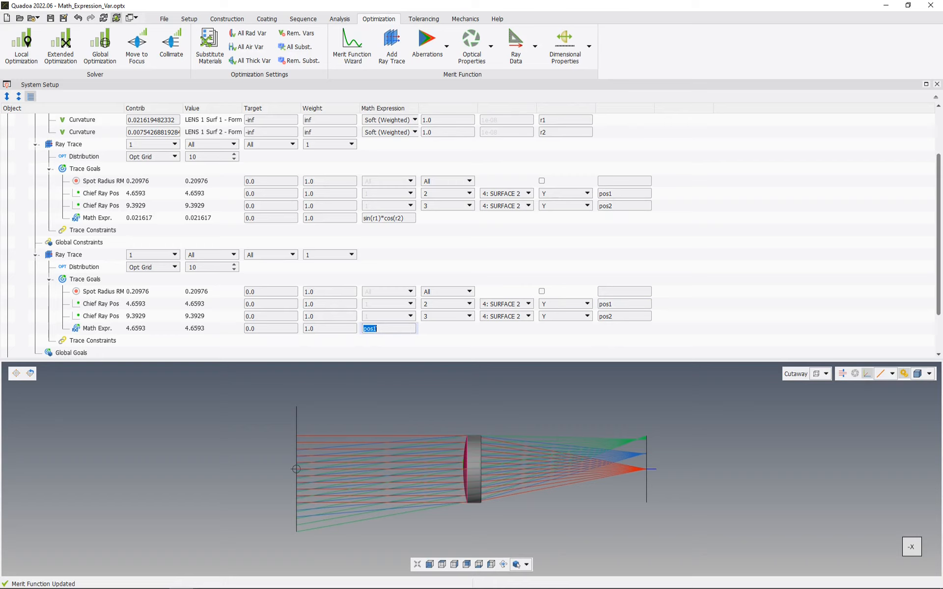
left_click(610, 305)
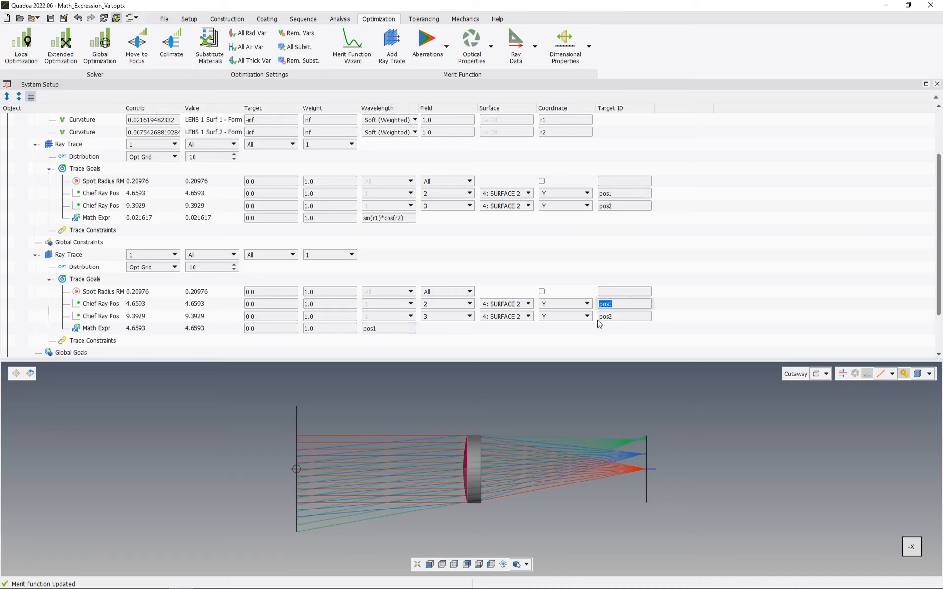